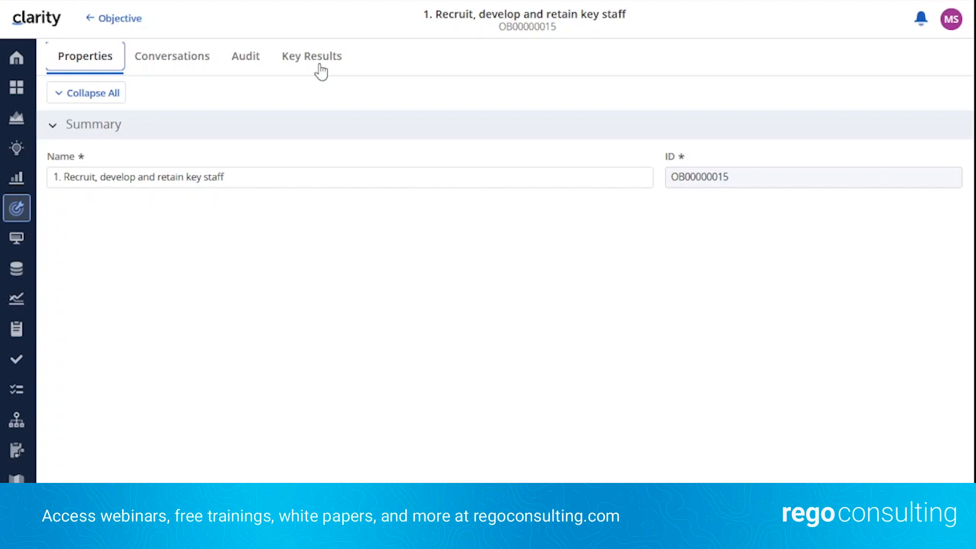
Step: Add a key result named "Reduce annual employee turnover by 25%" to the objective and assign its owner
left_click(321, 71)
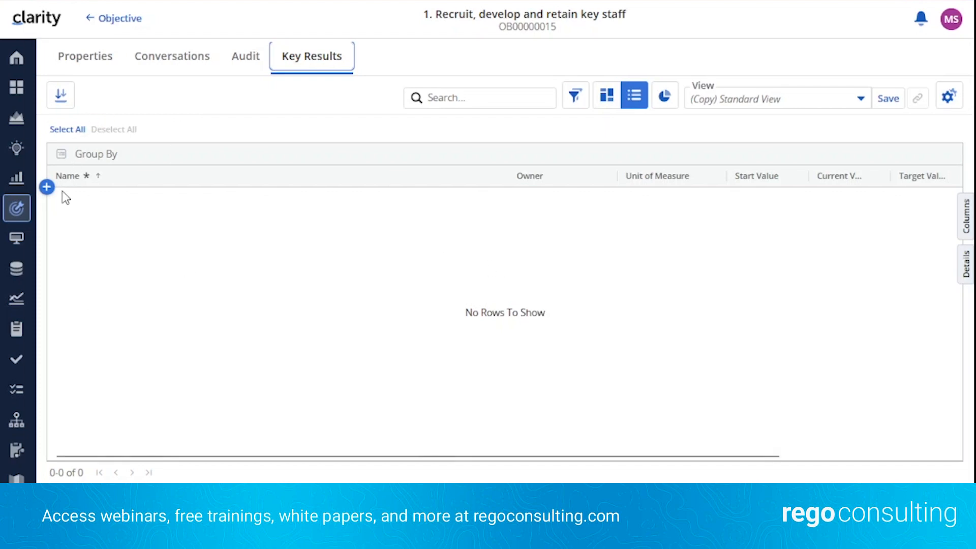
left_click(47, 188)
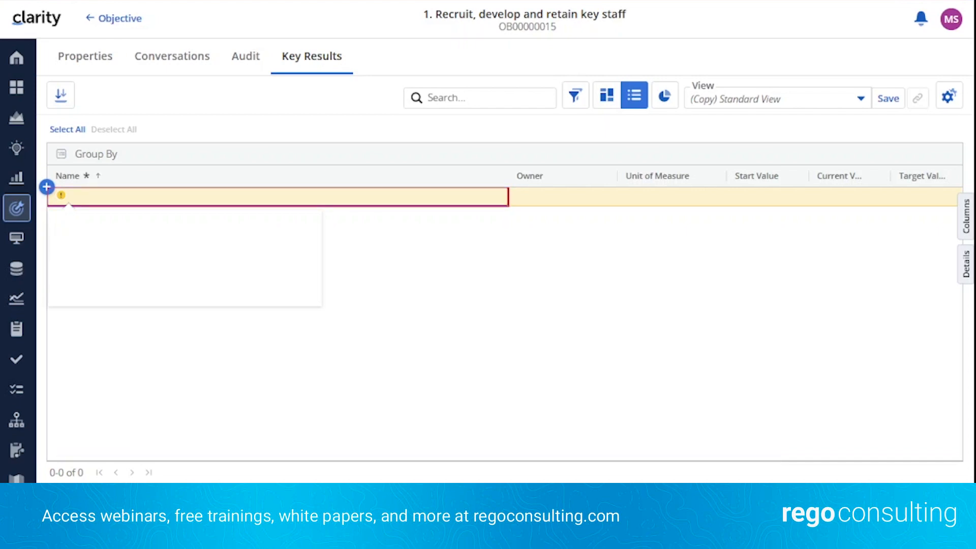
type("Reduce annual employee turnover by 25%")
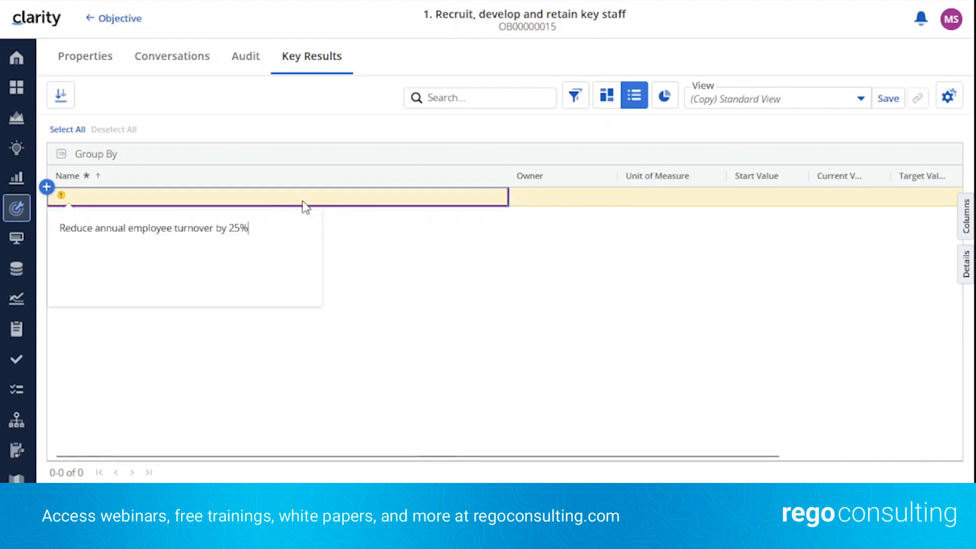
left_click(375, 217)
left_click(519, 199)
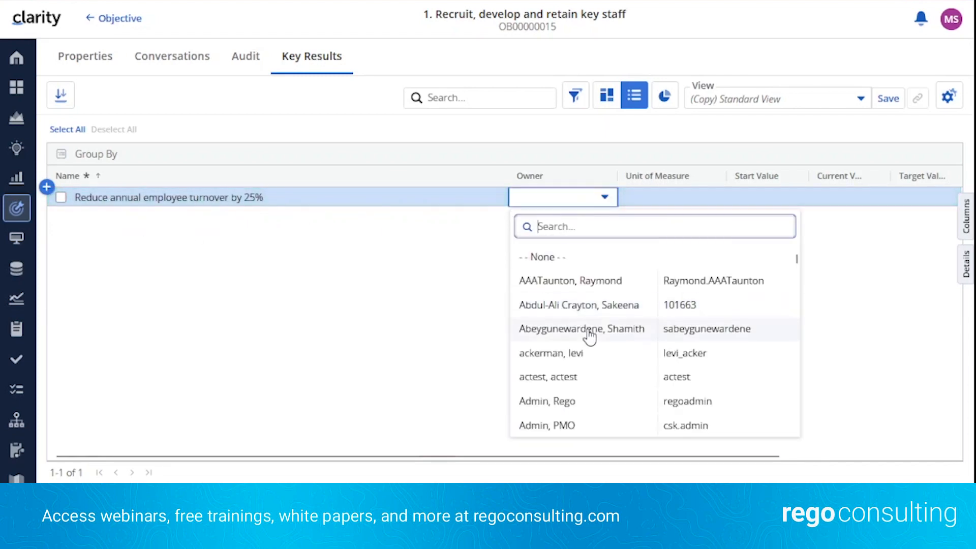
scroll(590, 336, "down", 6)
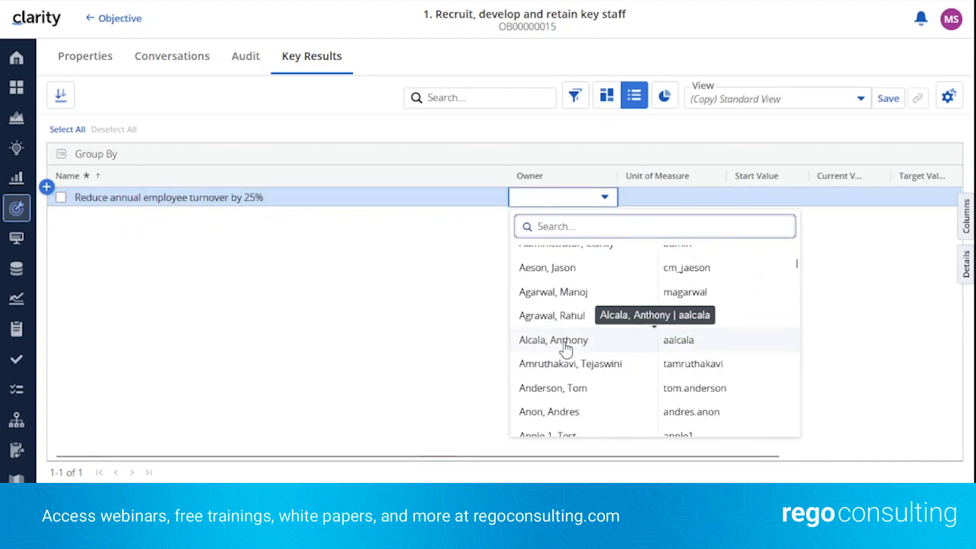
left_click(568, 413)
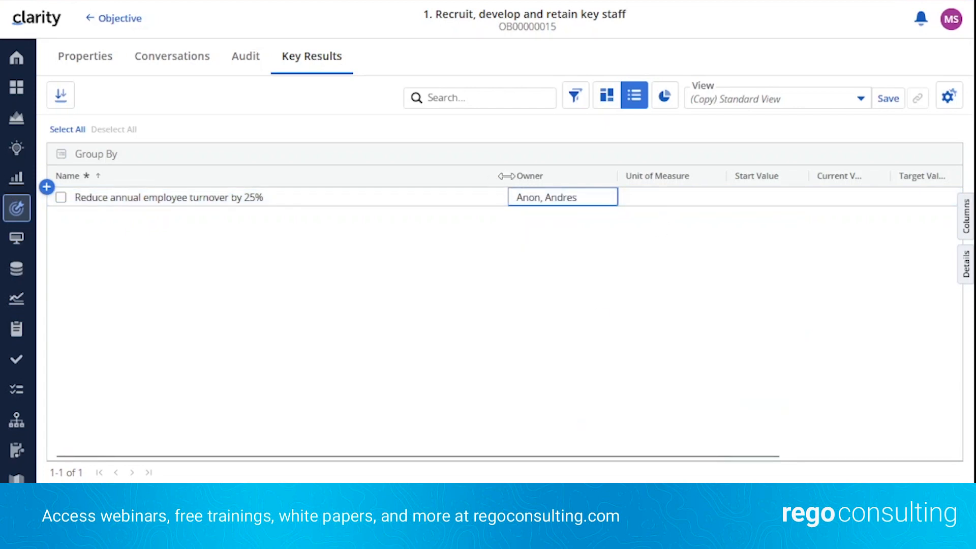
Step: Narrow the Name column and set the turnover key result's unit of measure to Percent
left_click_drag(507, 176, 356, 176)
left_click(539, 201)
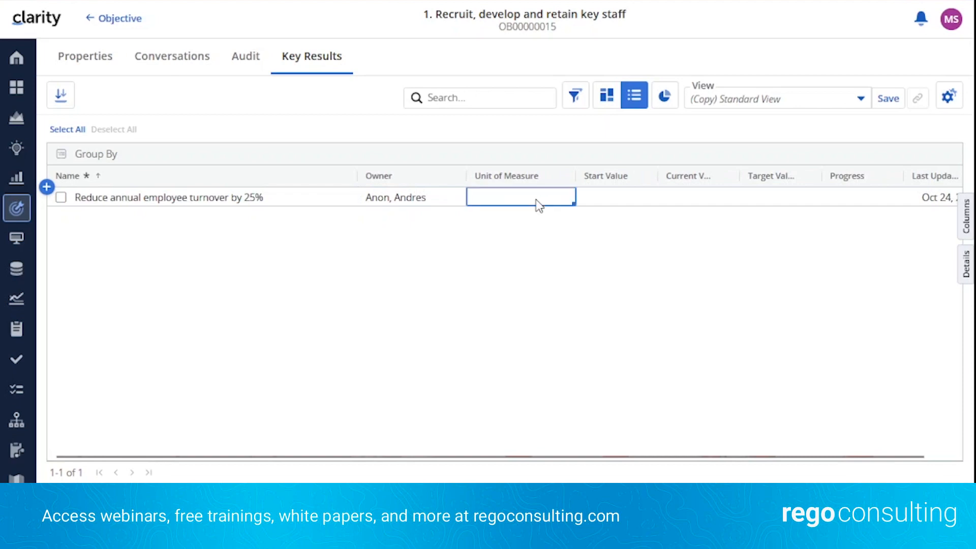
type("Perc")
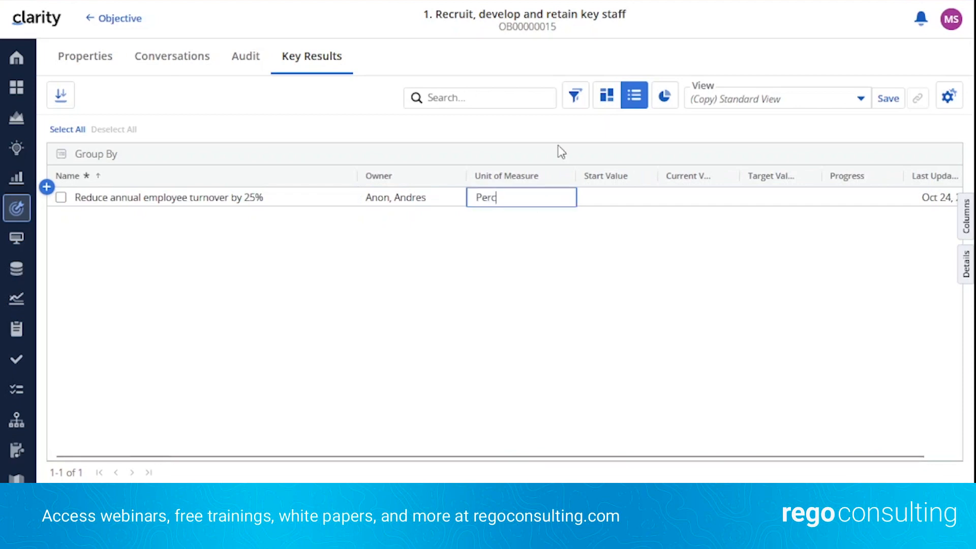
type("ent")
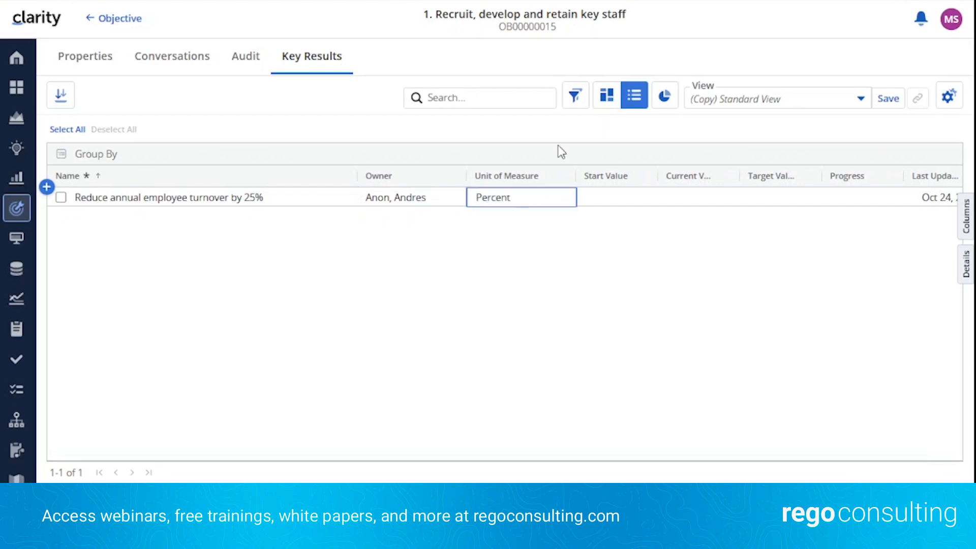
key("Tab")
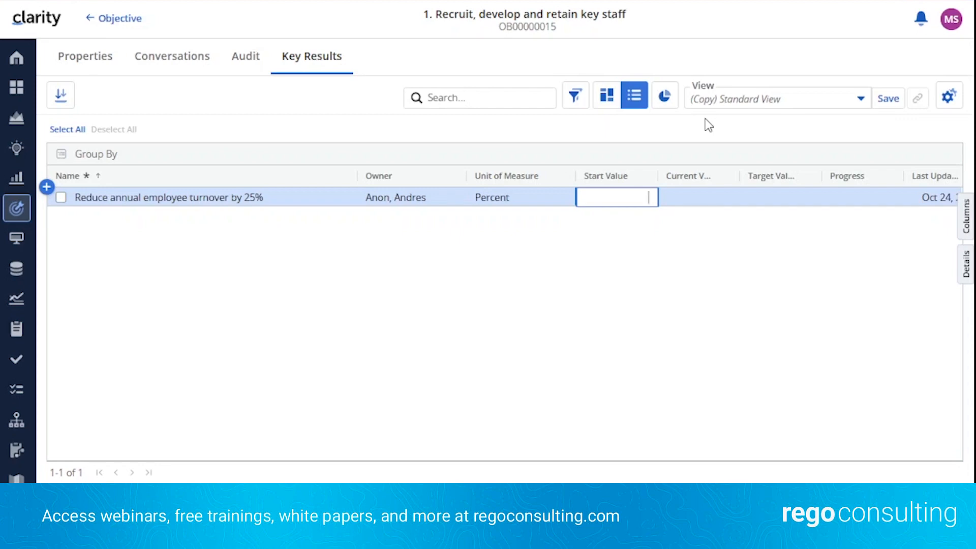
Step: Set the turnover key result's start value to 0, current value to 0 and target value to 25
type("0")
key("Tab")
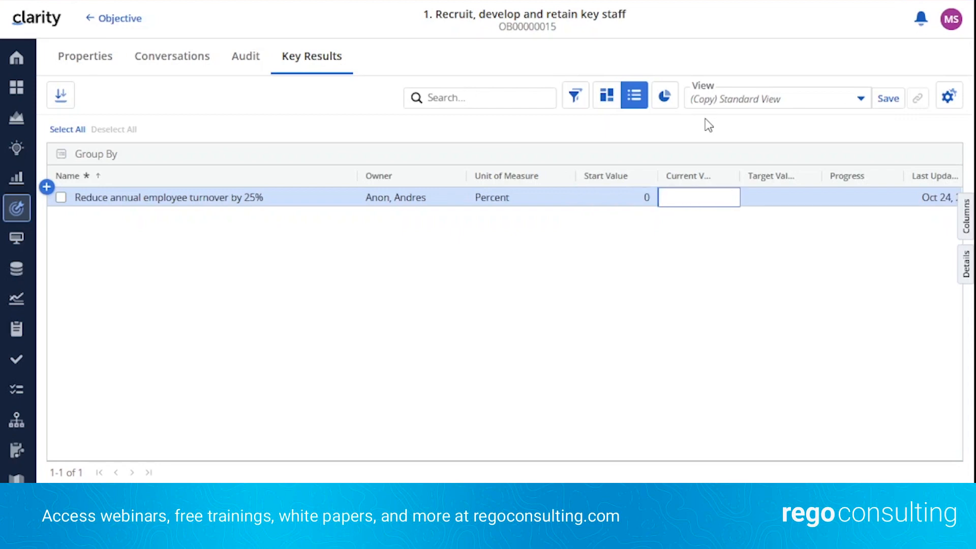
type("0")
key("Tab")
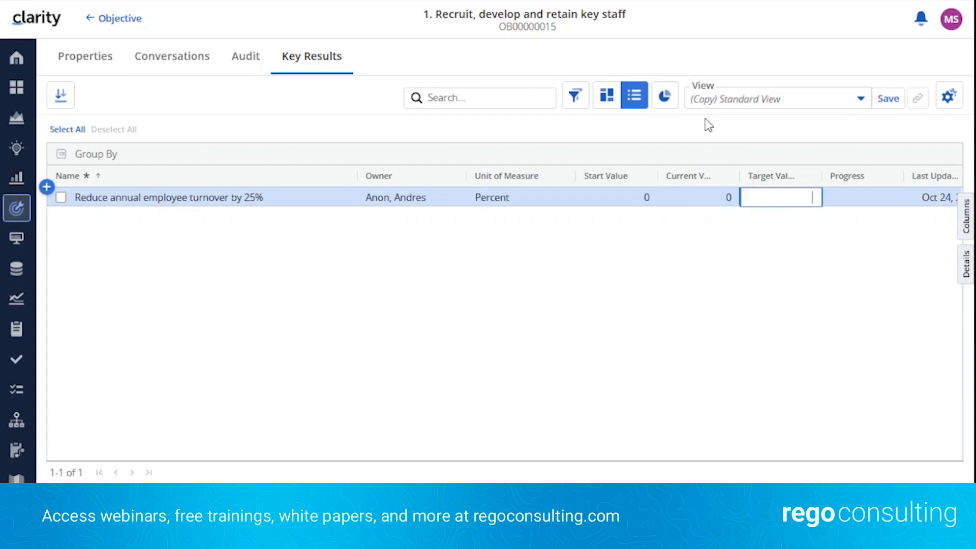
type("25")
key("Return")
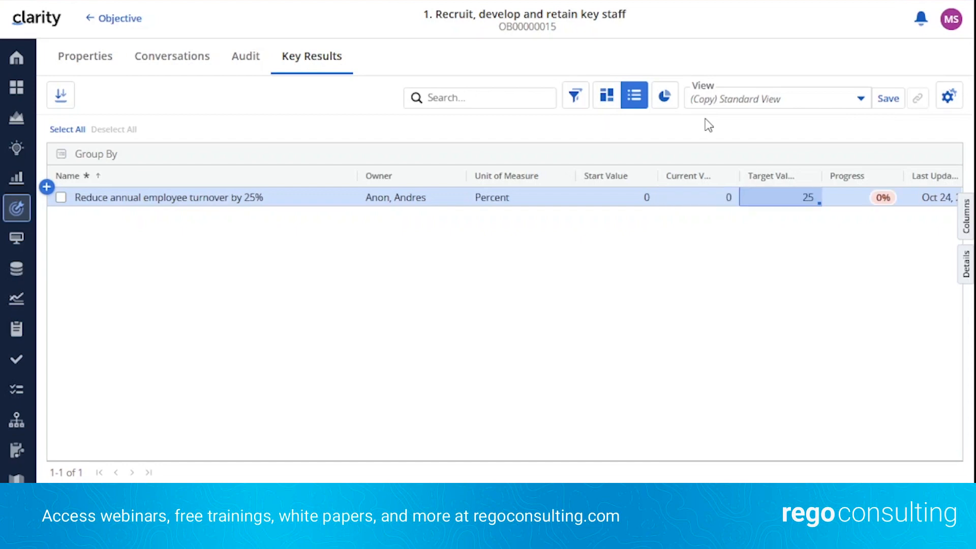
Step: Add a key result named "Undertake compensation reviews at the start of each fiscal year." and assign its owner
left_click_drag(298, 457, 219, 473)
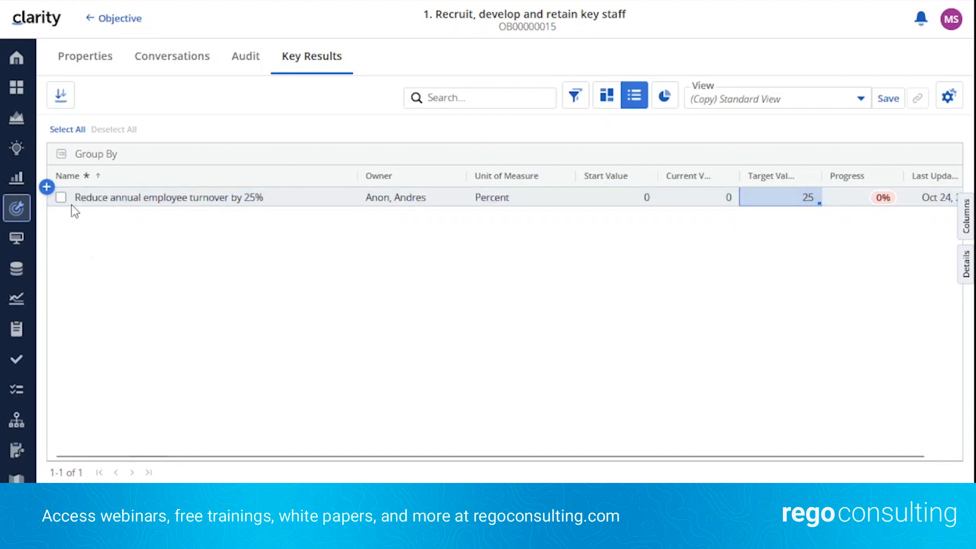
left_click(47, 188)
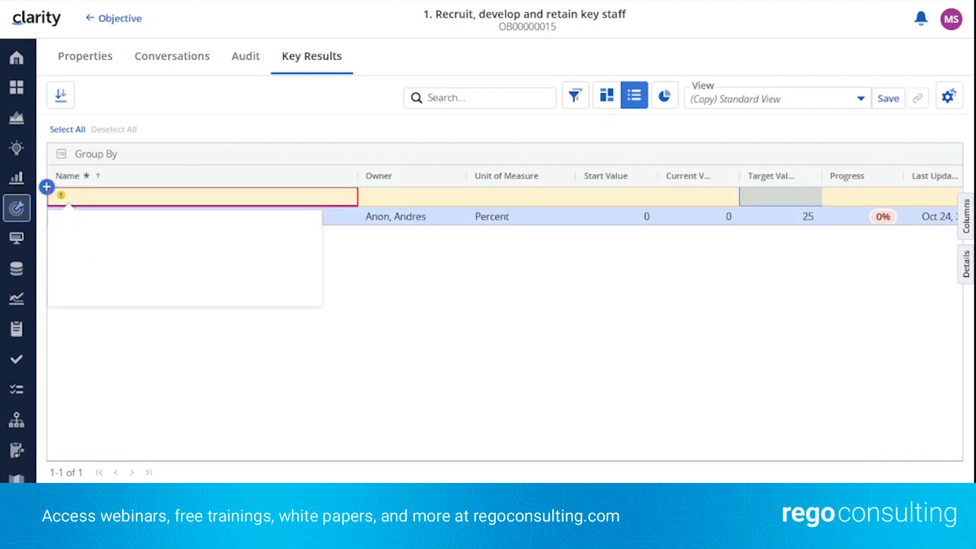
key("ctrl+v")
left_click(420, 203)
left_click(425, 336)
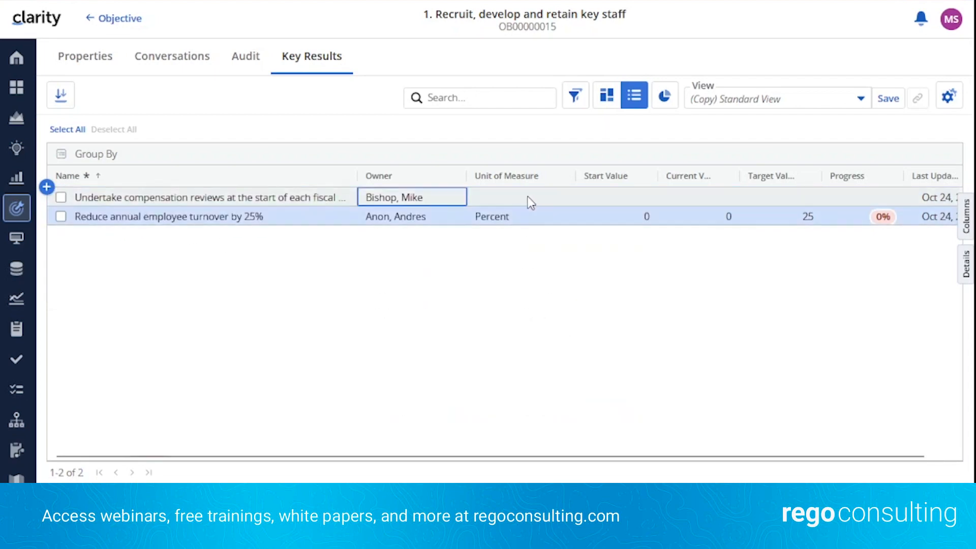
Step: Set the compensation reviews key result to unit Number, start and current value 0, and target value 1
left_click(531, 203)
type("Number")
key("Tab")
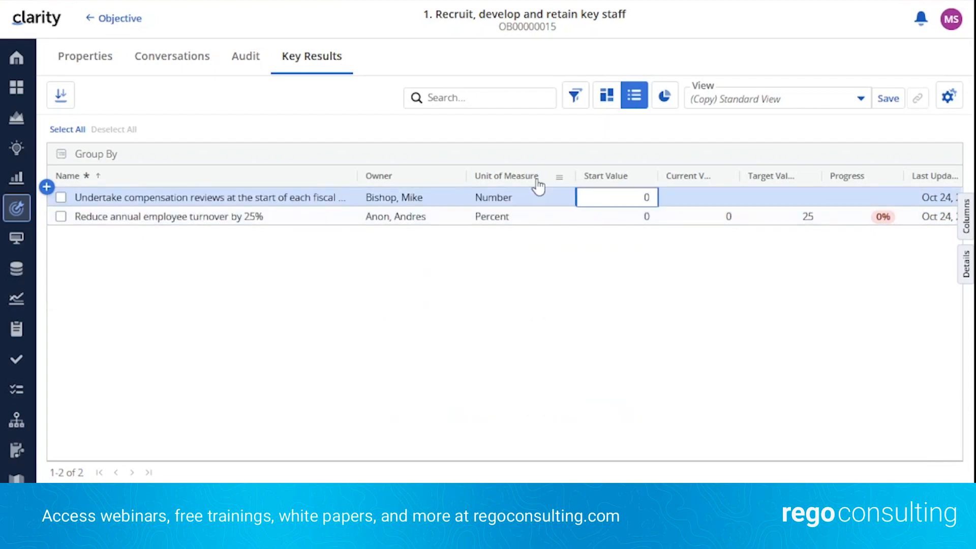
key("Tab")
key("Tab")
type("1")
key("Return")
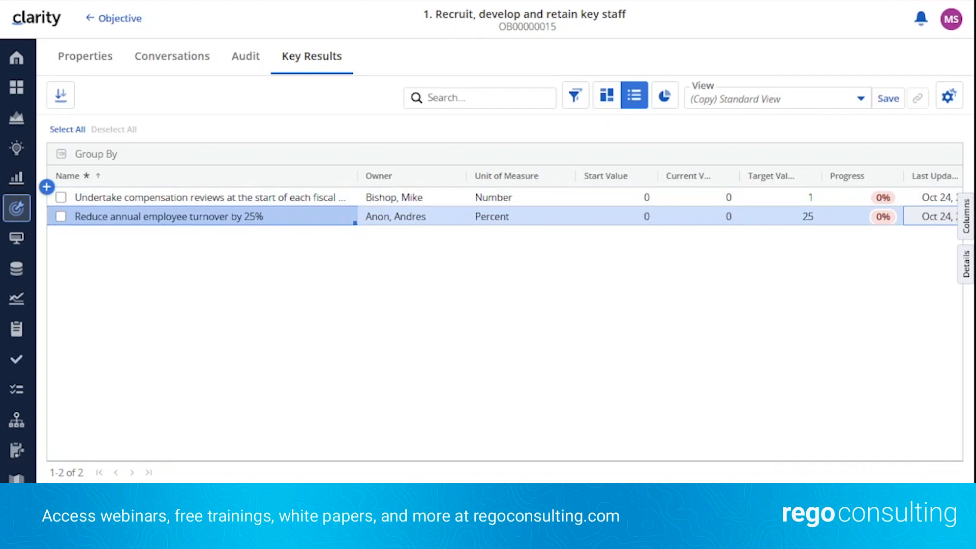
Step: Add a key result named "Review achievements at staff meetings > 4 times per year." and assign its owner
left_click(47, 186)
type("Review achievements at staff meetings > 4 times per year.")
left_click(412, 197)
scroll(426, 391, "down", 5)
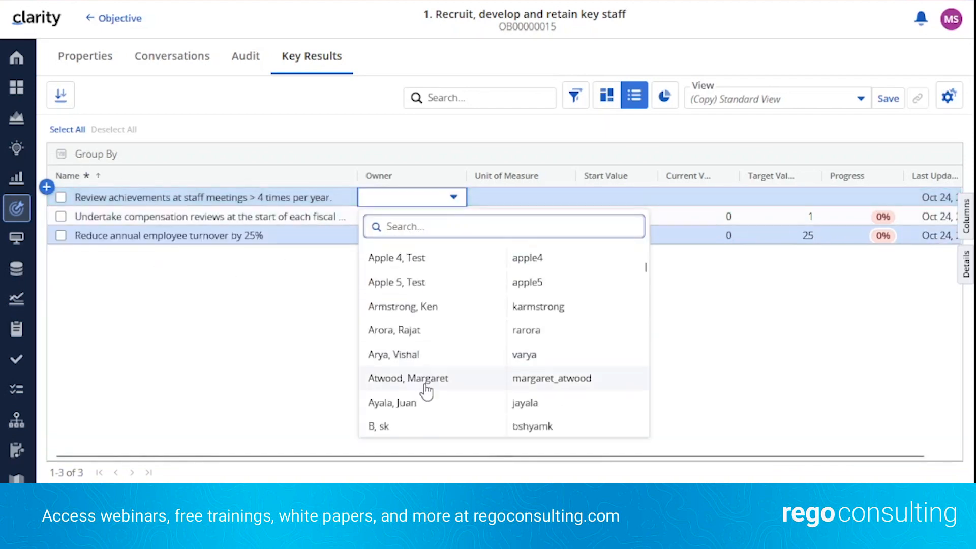
left_click(426, 402)
Step: Set the staff meetings key result to unit Number, start and current value 0, and target value 5
key("Tab")
type("Number")
key("Tab")
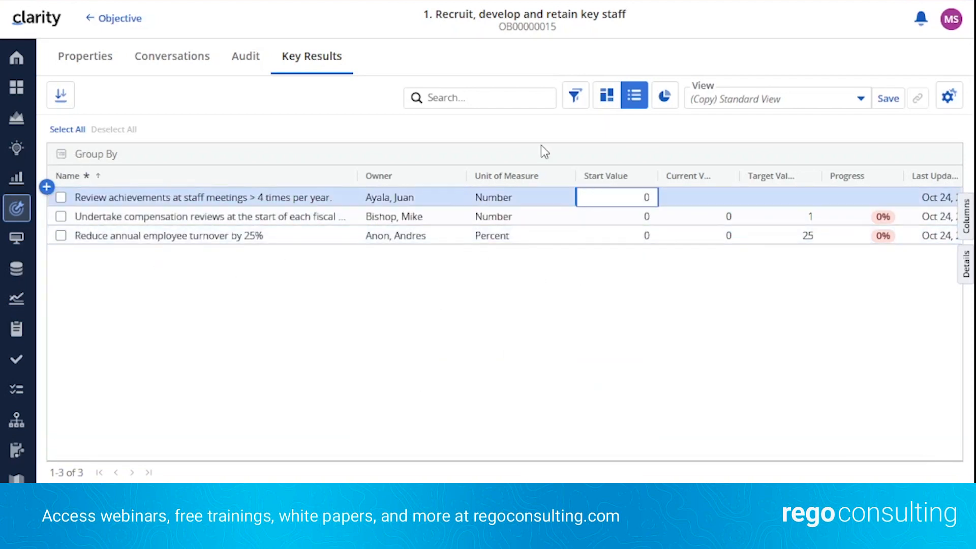
key("Tab")
key("Tab")
type("5")
key("Return")
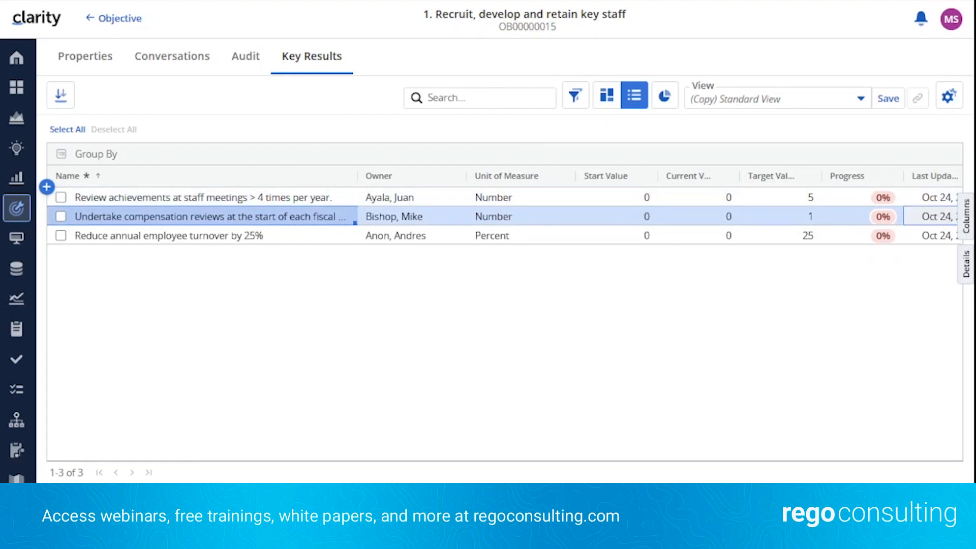
Step: Add a key result named "Attend 5 new industry leading recruitment events and increase applications by 10%." and assign its owner
left_click(47, 186)
key("ctrl+v")
left_click(411, 198)
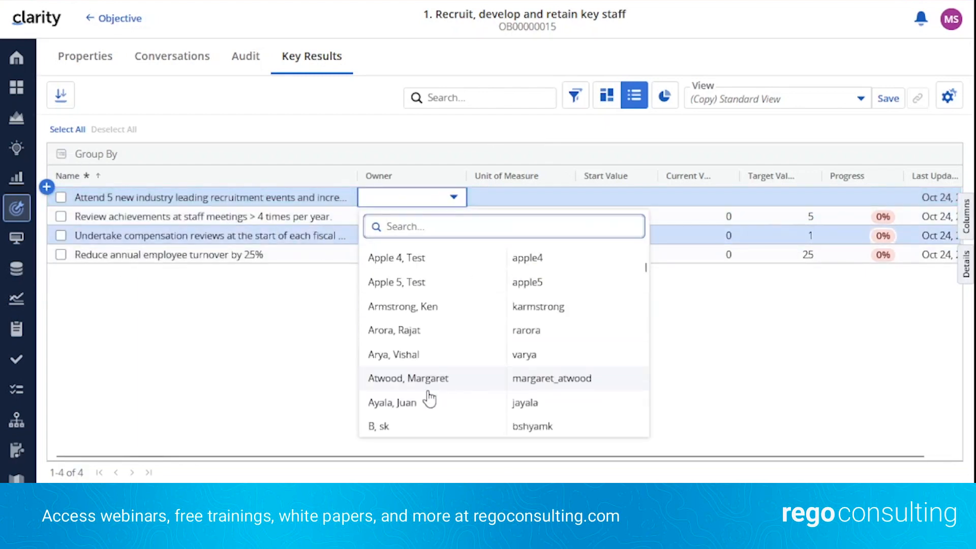
scroll(429, 399, "down", 6)
left_click(414, 364)
Step: Set the recruitment events key result to unit Percent, start and current value 0, and target value 10
left_click(526, 196)
type("Pe")
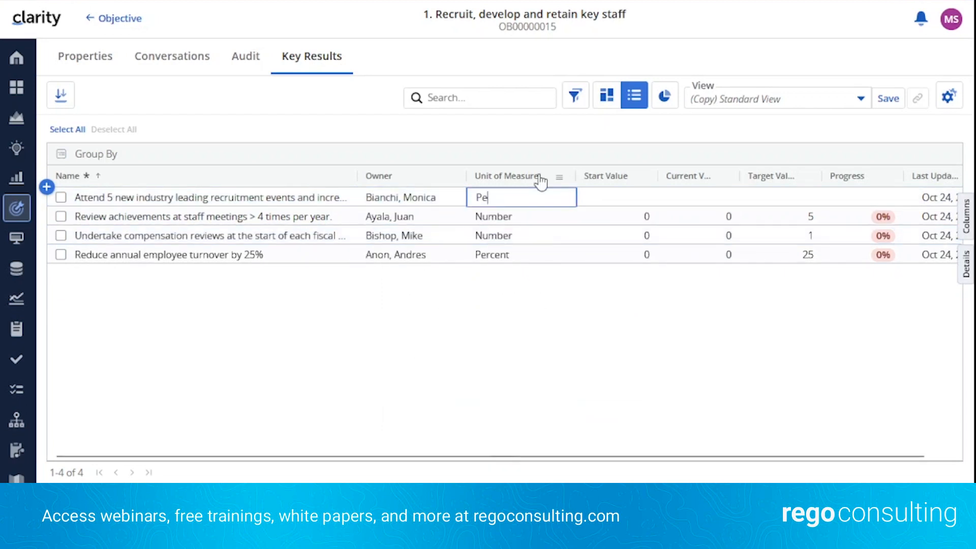
type("rcent")
key("Tab")
type("0")
key("Tab")
key("Tab")
type("10")
key("Return")
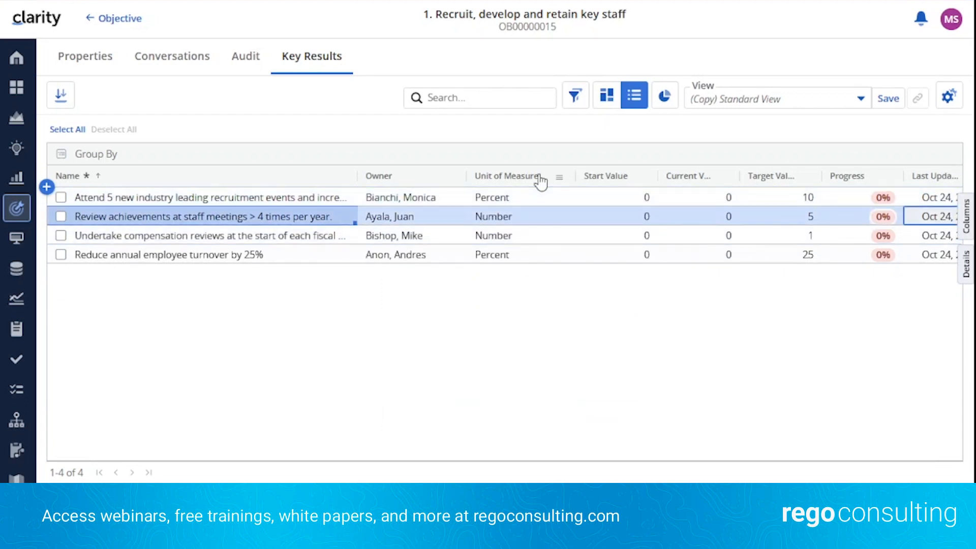
Step: Add a key result named "Disperse 20% increase in employee development funding for training and certifications by Q4." and assign its owner
left_click(46, 187)
type("Disperse 20% increase in employee development funding for training and certifications by Q4.")
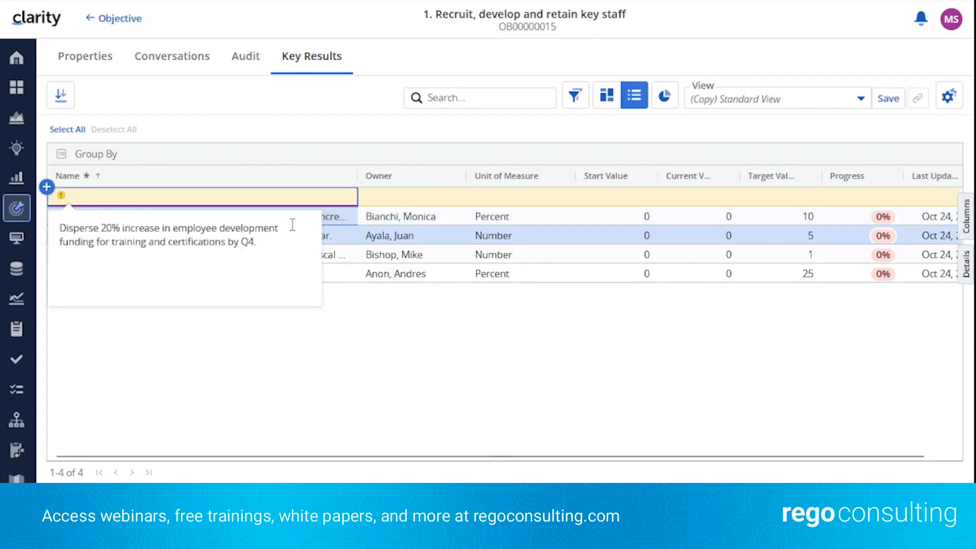
key("Tab")
scroll(433, 314, "down", 5)
left_click(434, 314)
Step: Set the development funding key result to unit Percent, start and current value 0, and target value 20
key("Tab")
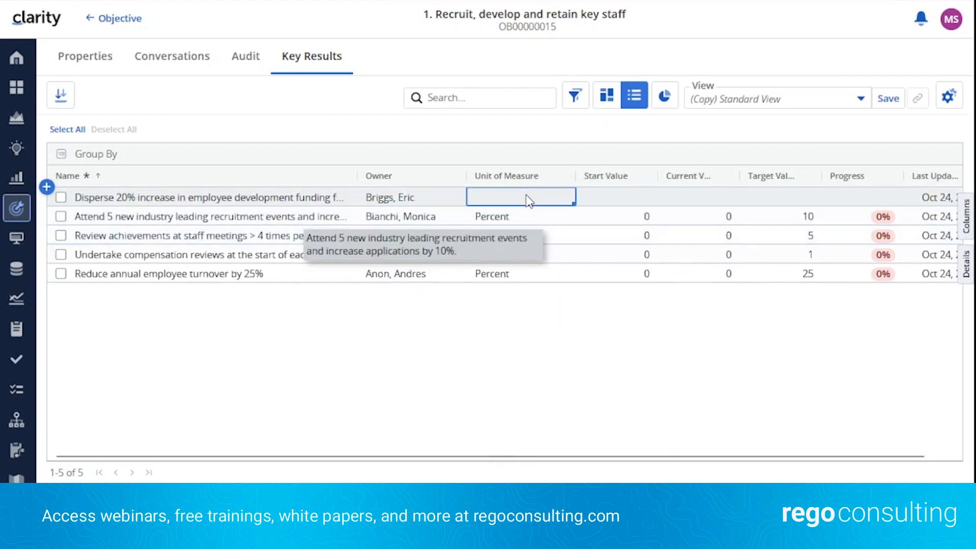
type("Percent")
key("Tab")
key("Return")
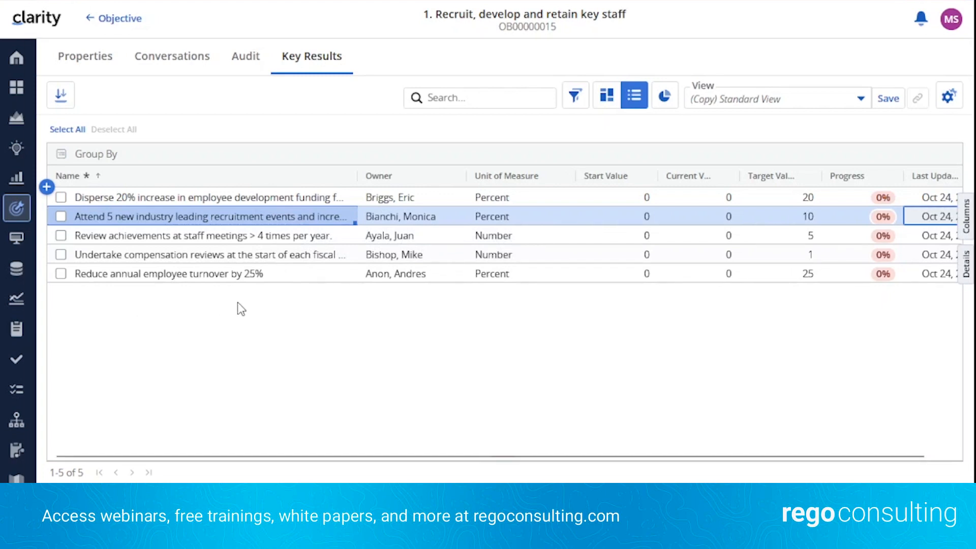
Step: Open the details of the development funding key result, docked below the grid, and enlarge the details area
left_click(212, 201)
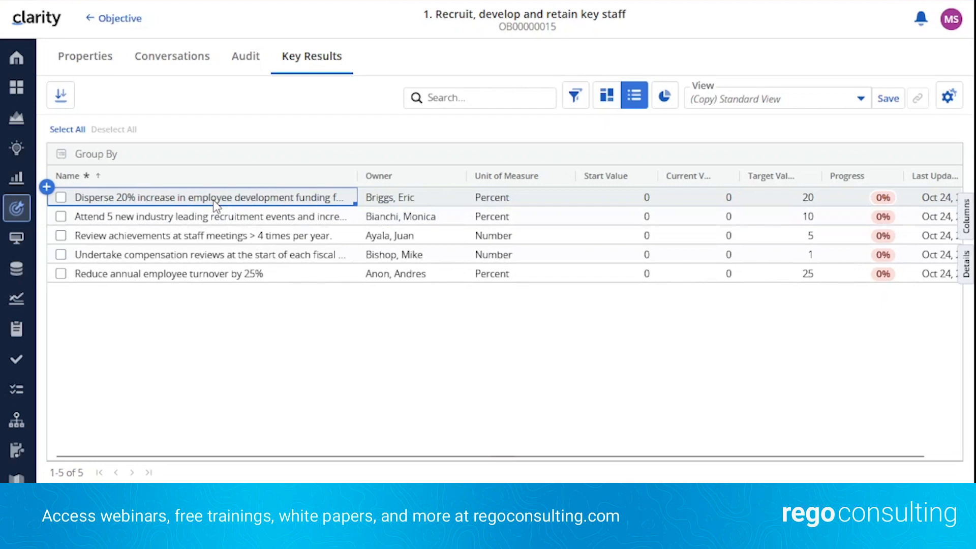
left_click(966, 272)
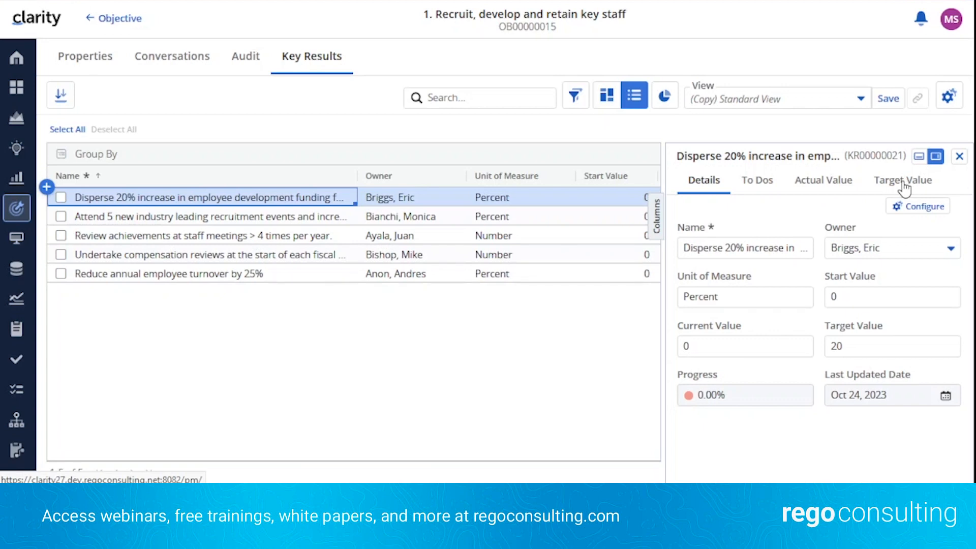
left_click(919, 157)
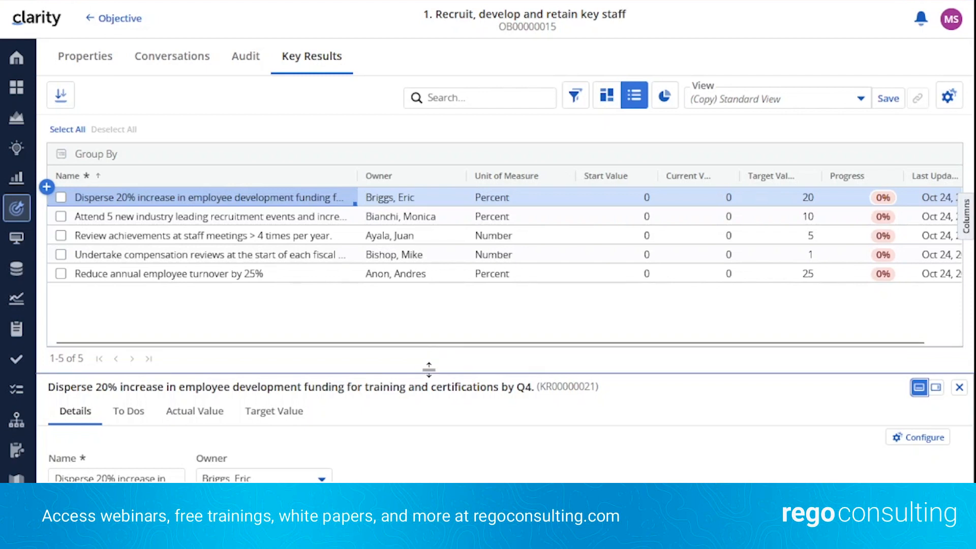
left_click_drag(427, 371, 440, 304)
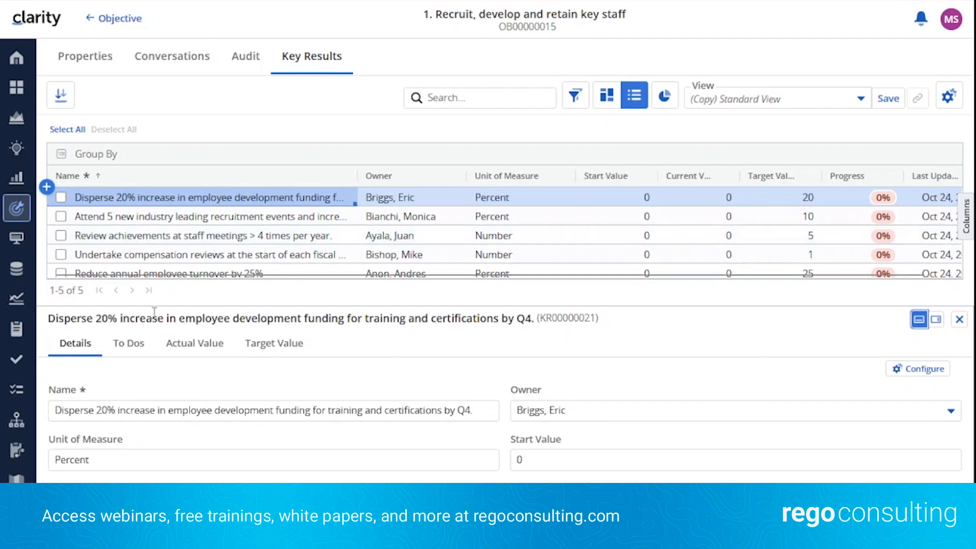
Step: Show the key result's Actual Value records and auto-size all columns of the key results grid
left_click(193, 351)
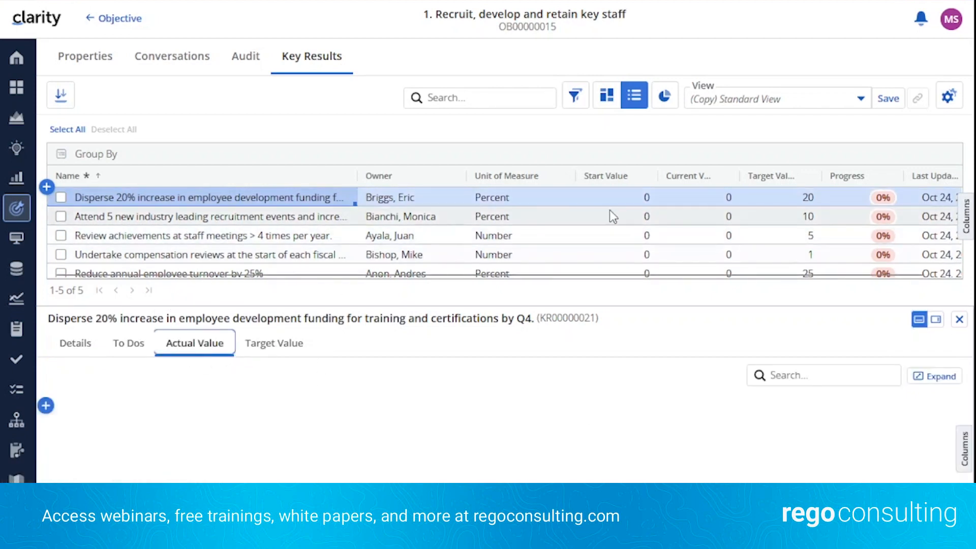
left_click(451, 176)
mouse_move(467, 180)
left_click(499, 220)
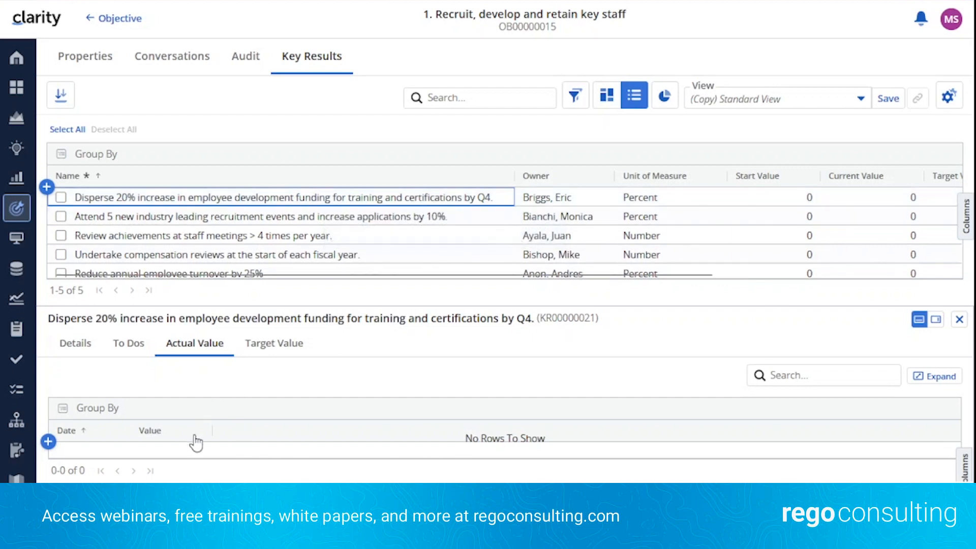
Step: Add an actual value record of 2 dated Oct 24, 2023 to the development funding key result
left_click_drag(300, 307, 300, 290)
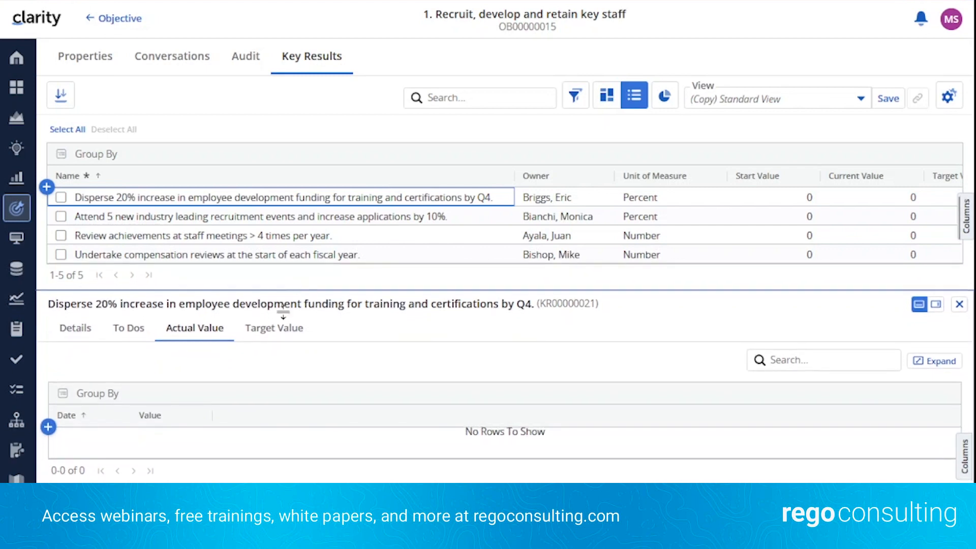
left_click(48, 427)
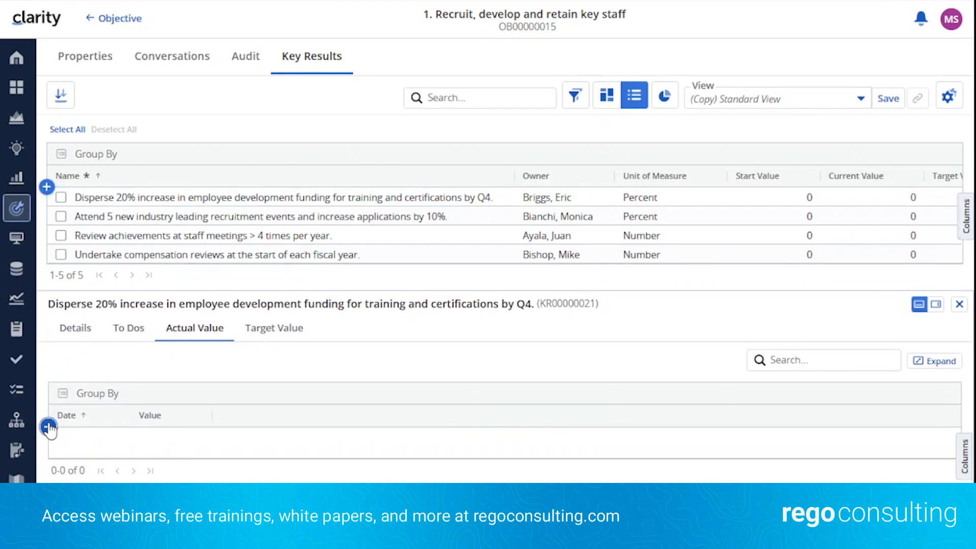
left_click(168, 438)
type("2")
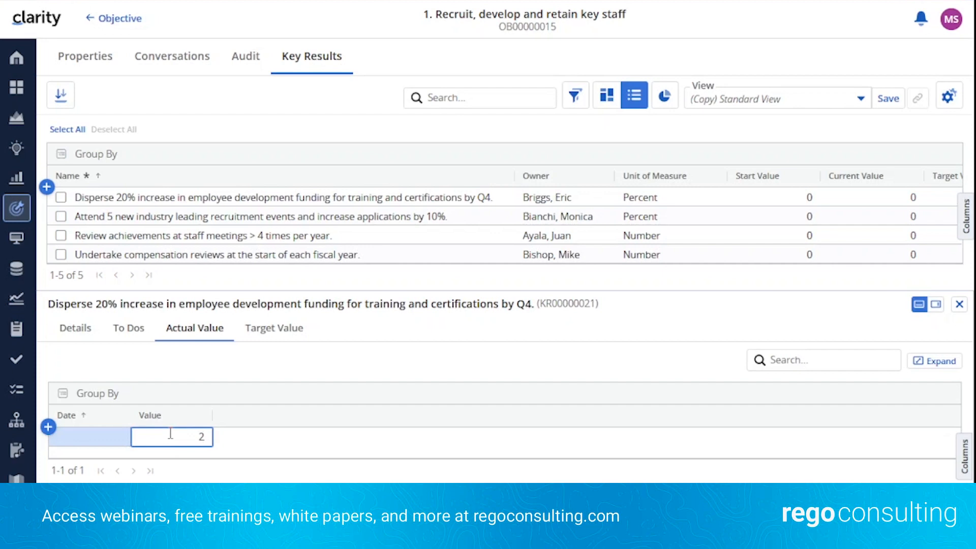
key("Return")
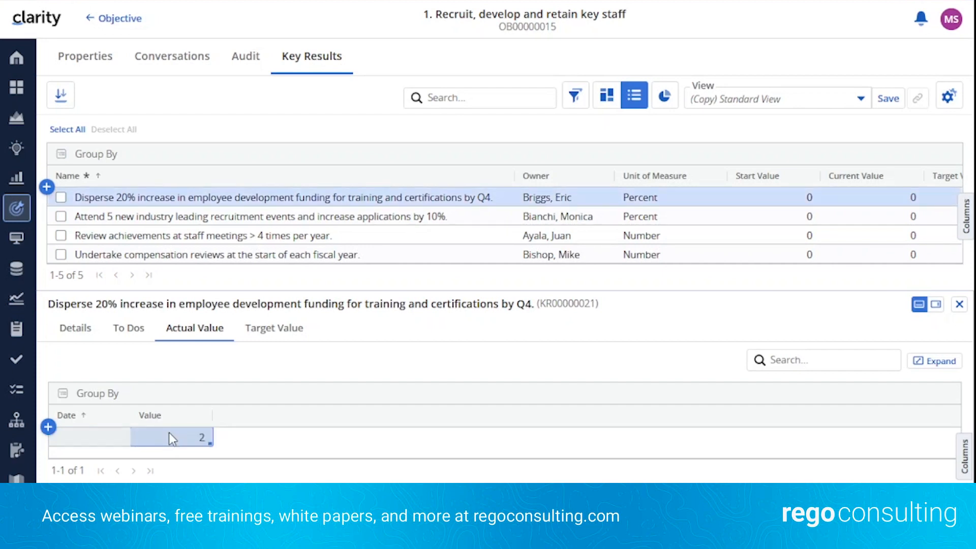
left_click(113, 438)
left_click(125, 441)
left_click(121, 438)
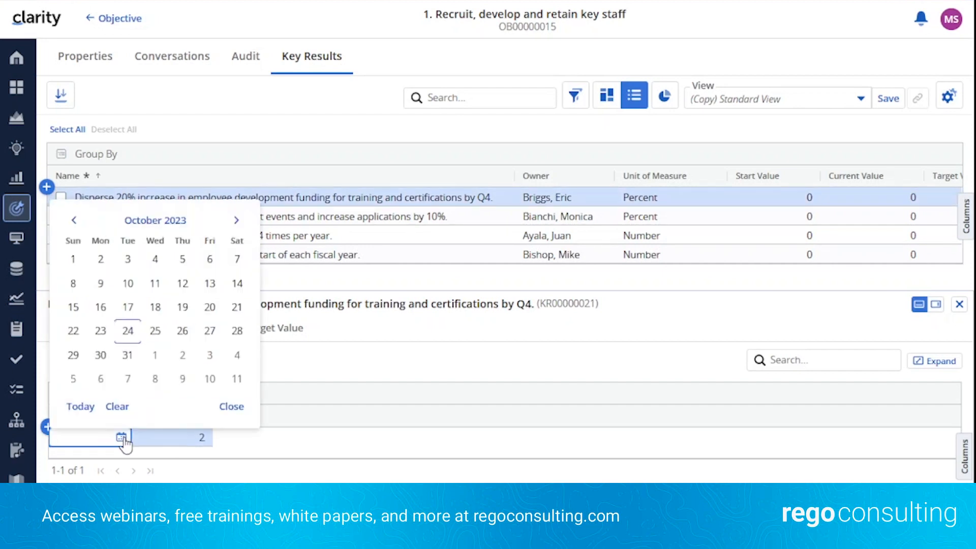
left_click(126, 336)
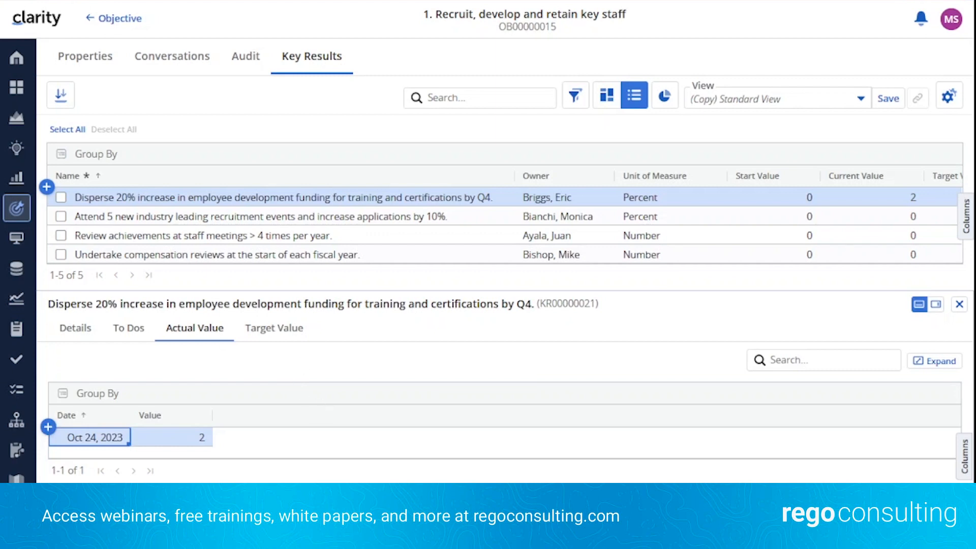
Step: Add a target value record of 5 dated Nov 24, 2023 to the development funding key result and slightly enlarge its details area
left_click(297, 335)
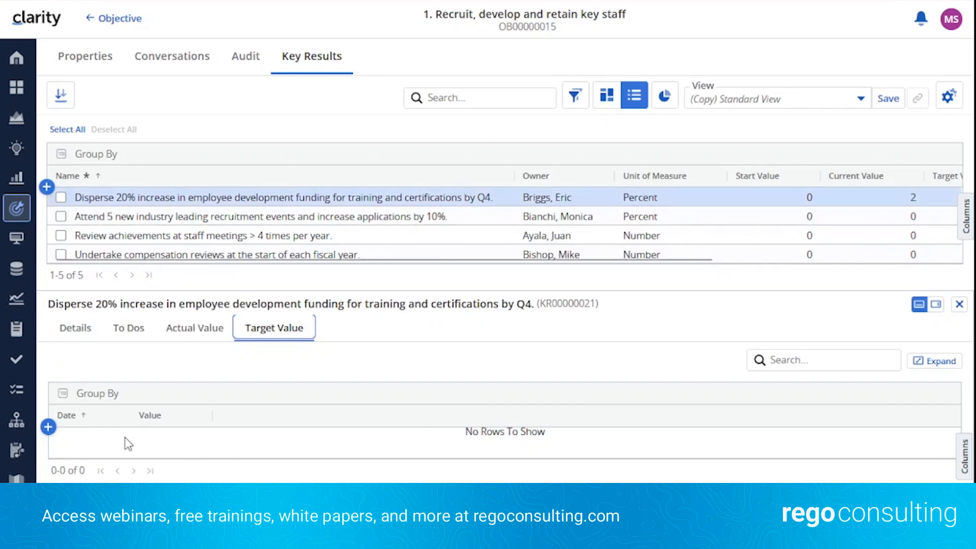
left_click(47, 428)
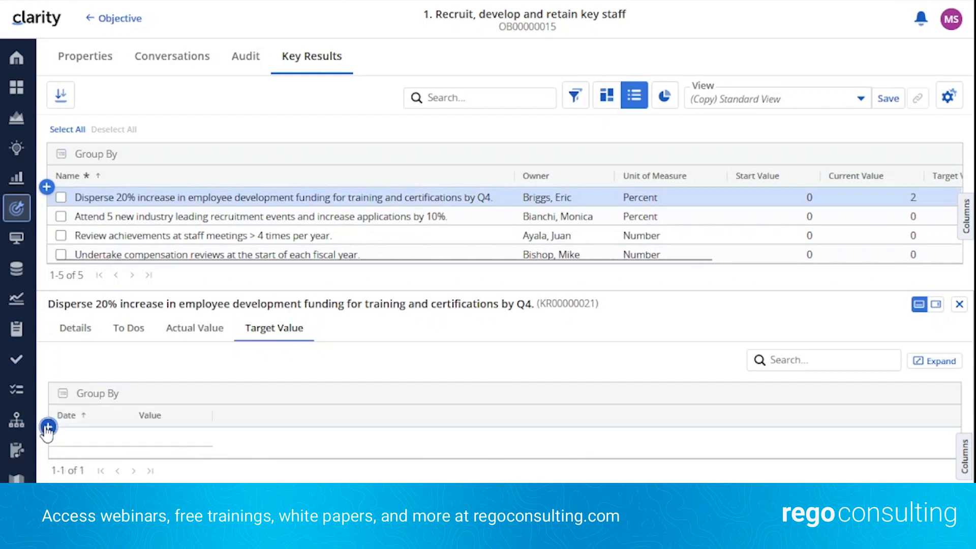
left_click(94, 438)
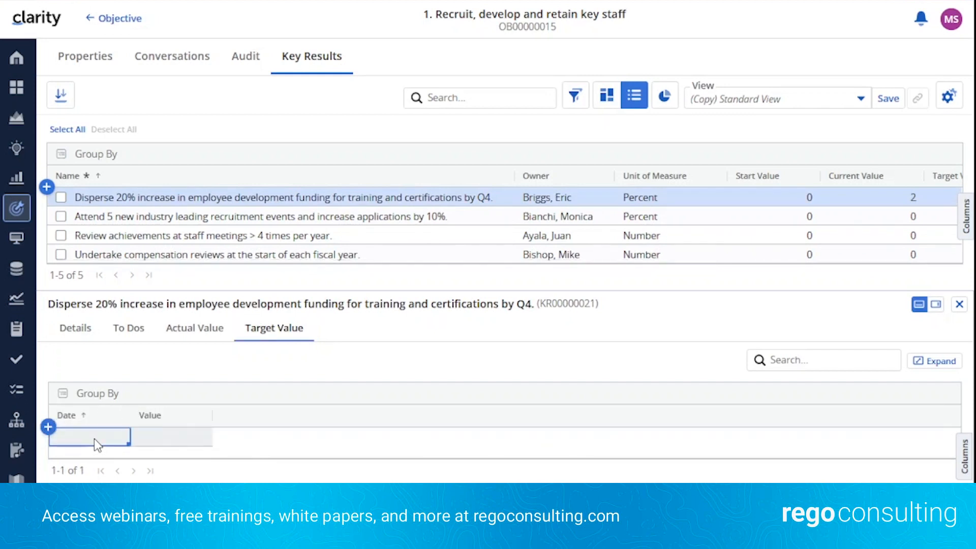
left_click(120, 437)
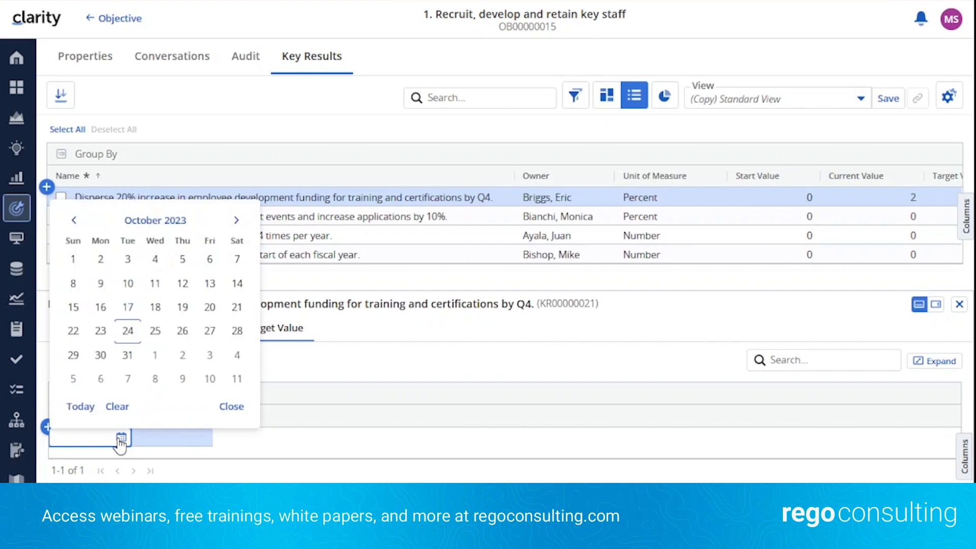
left_click(235, 220)
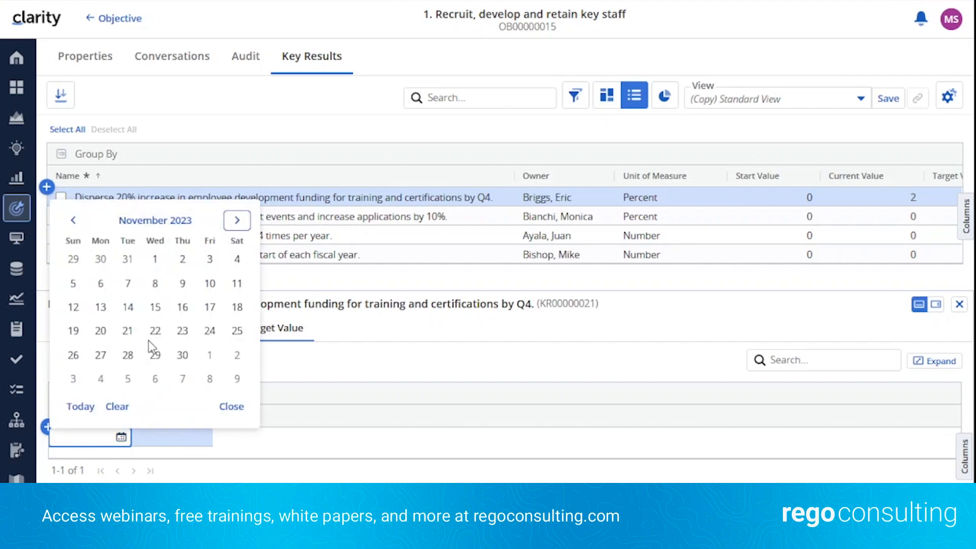
left_click(210, 331)
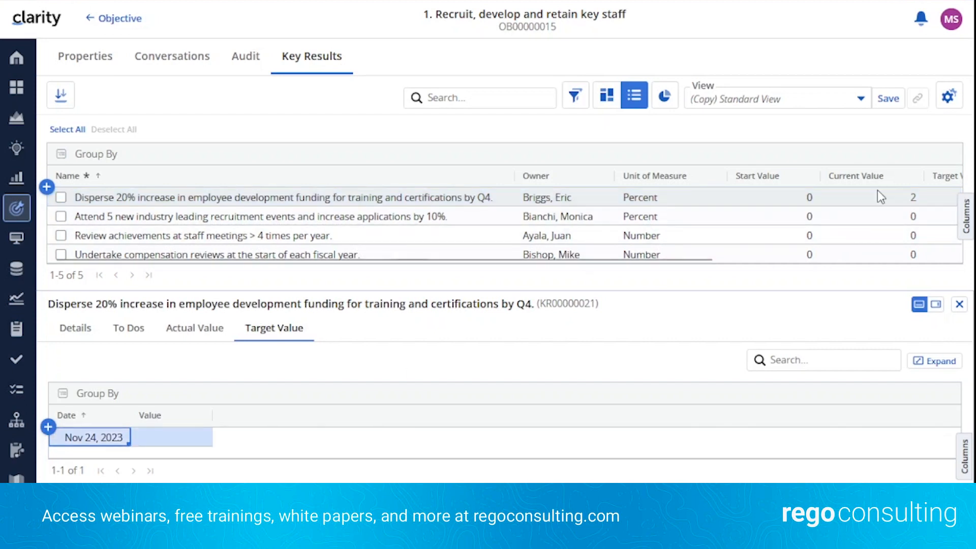
left_click(165, 440)
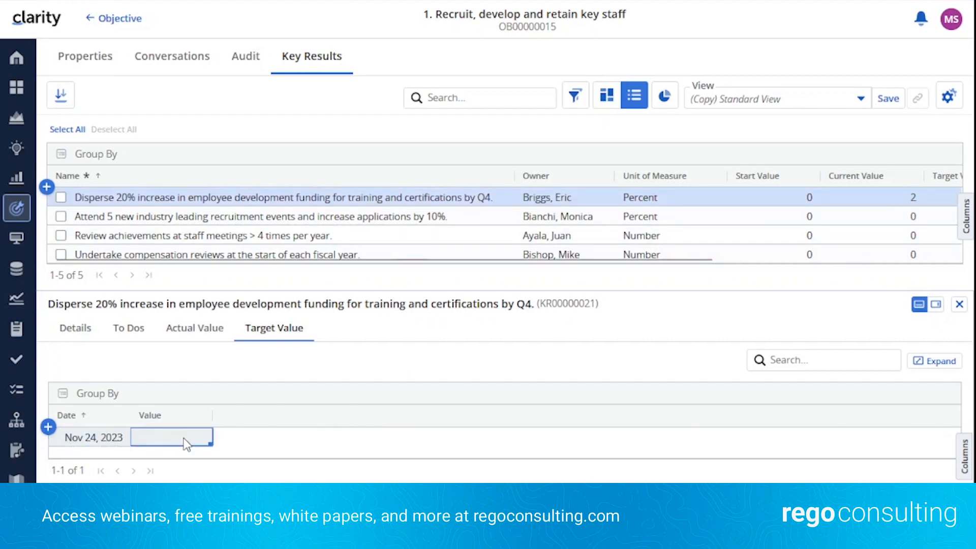
type("5")
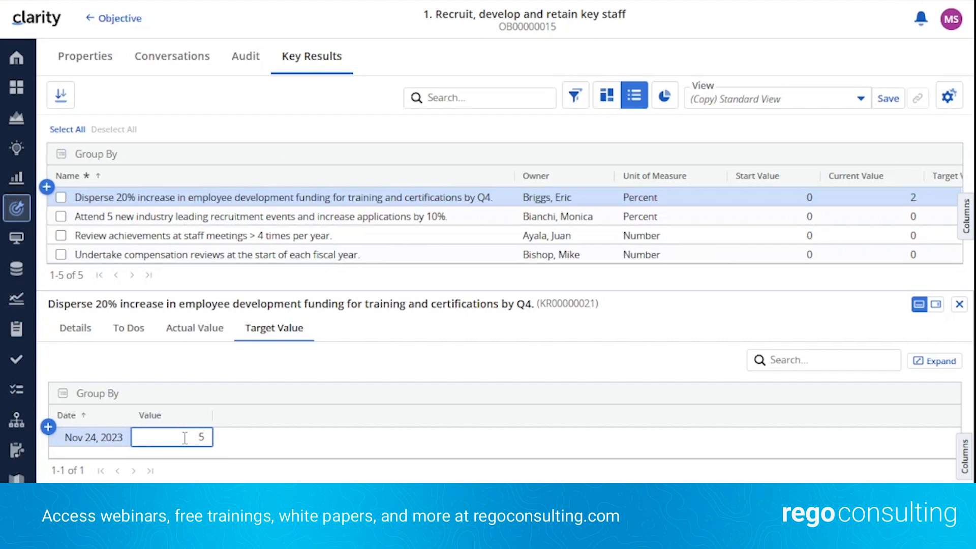
key("Return")
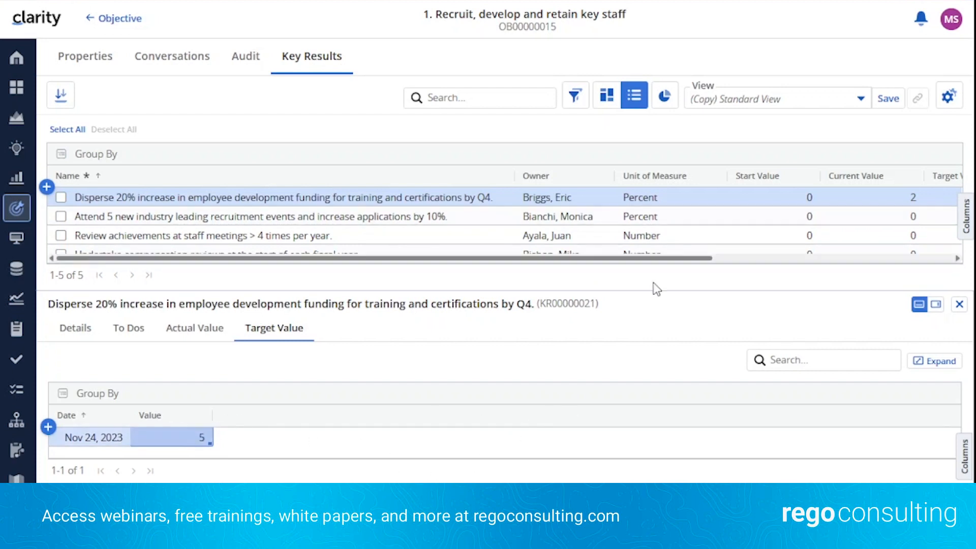
left_click_drag(610, 259, 589, 279)
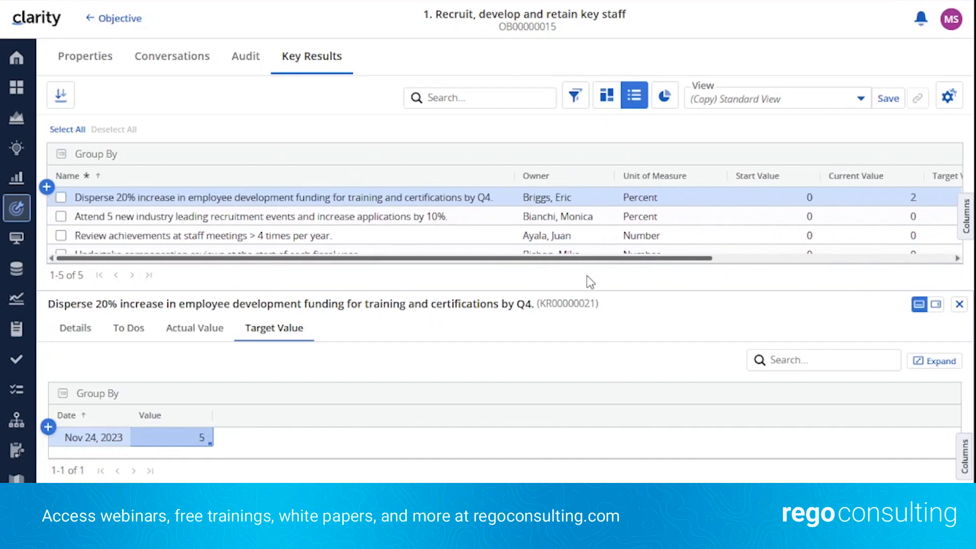
mouse_move(349, 288)
left_mouse_down()
mouse_move(351, 274)
mouse_move(353, 288)
left_mouse_up()
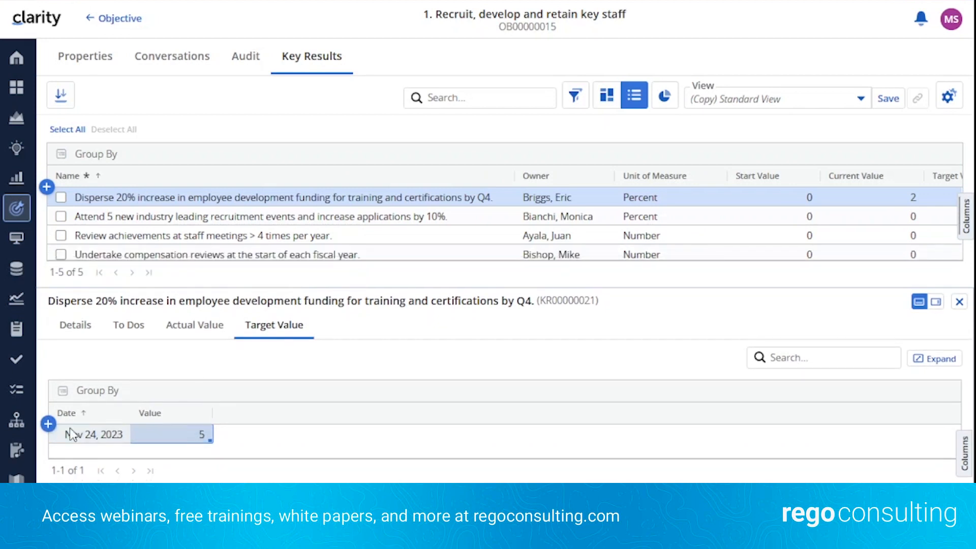